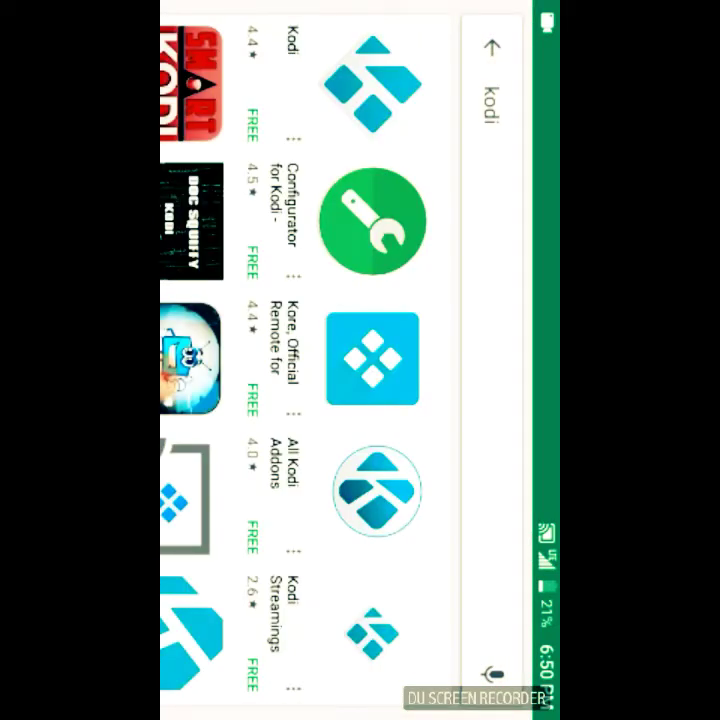
Open the XBMC Foundation's Kodi app from the 'kodi' results and start installing it
left_click(360, 85)
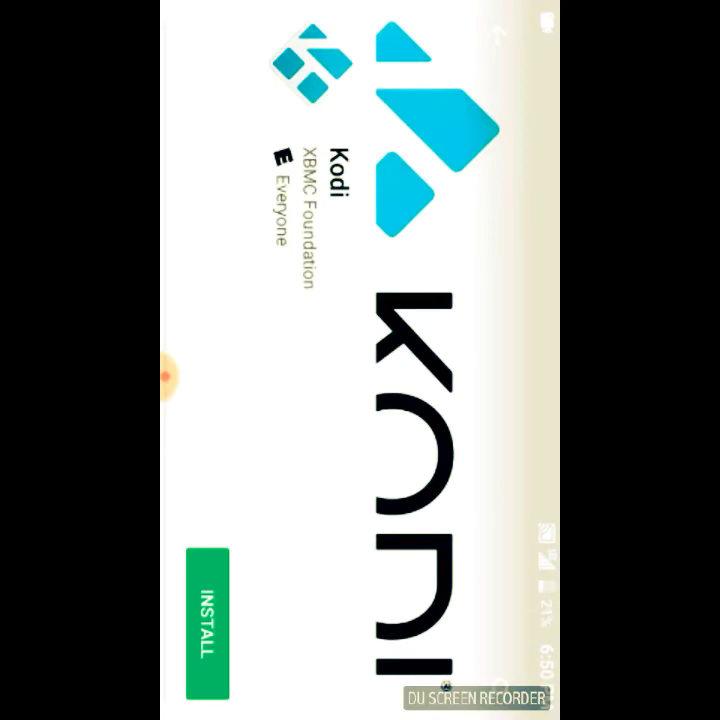
left_click(207, 623)
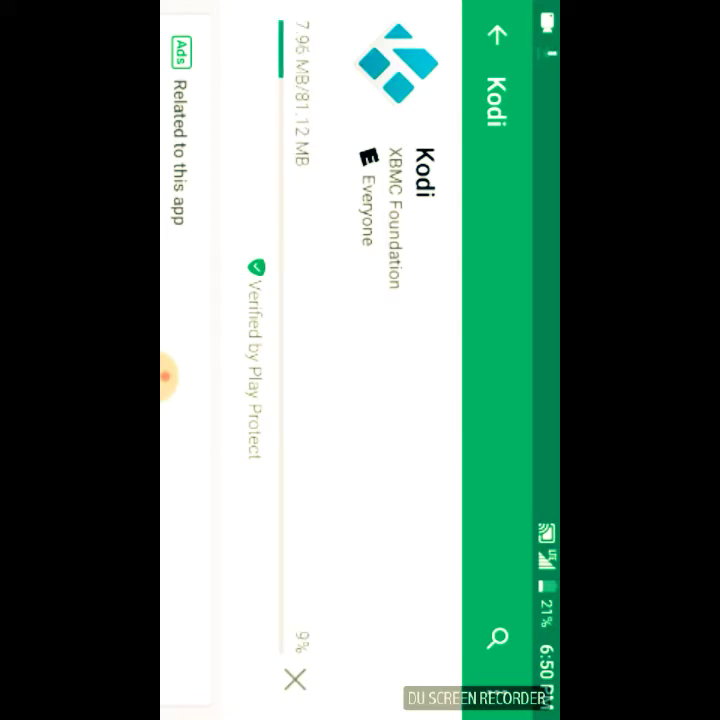
Scroll the Kodi store page while the 81.12 MB download advances
mouse_move(167, 377)
left_mouse_down()
mouse_move(206, 437)
mouse_move(186, 516)
left_mouse_up()
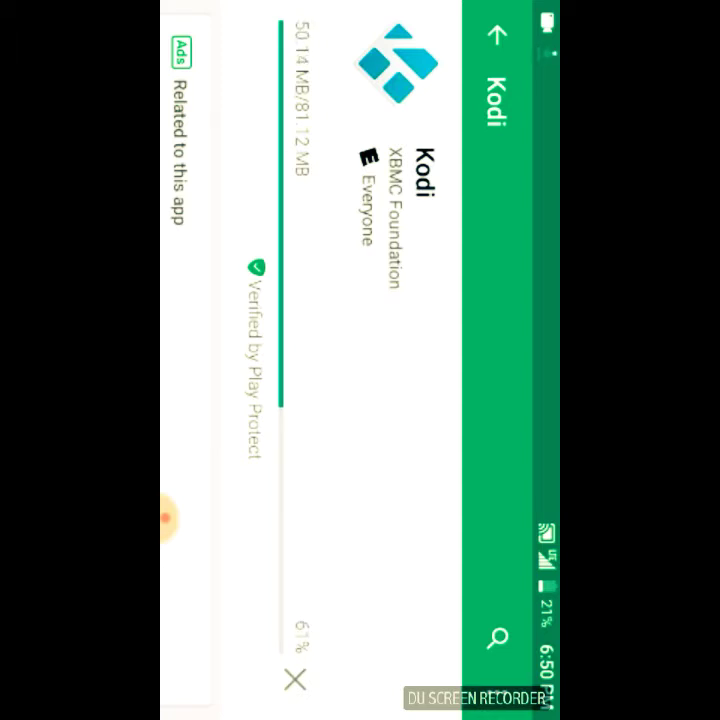
scroll(330, 360, "down", 1)
Scroll back up the Kodi page and wait until it shows 'Installing…'
scroll(330, 360, "up", 1)
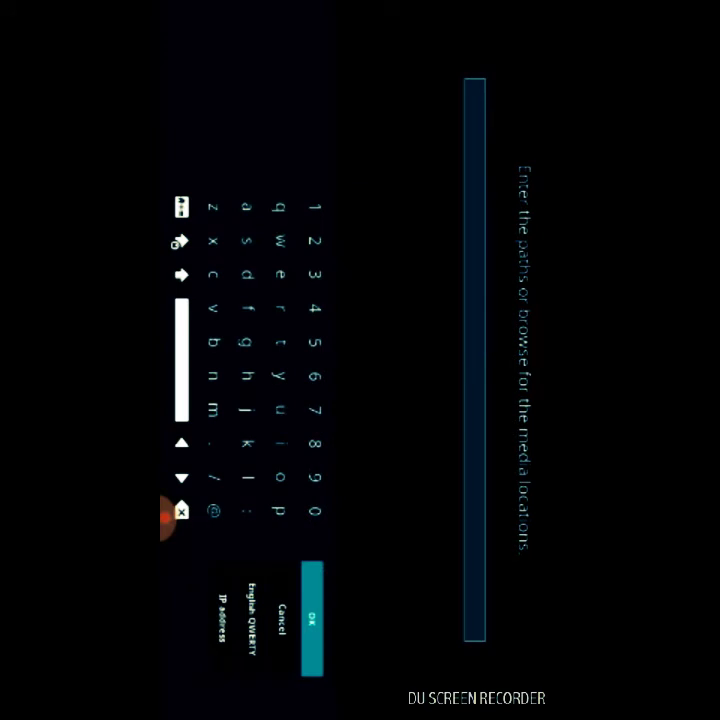
left_click(247, 376)
left_click(281, 343)
left_click(281, 343)
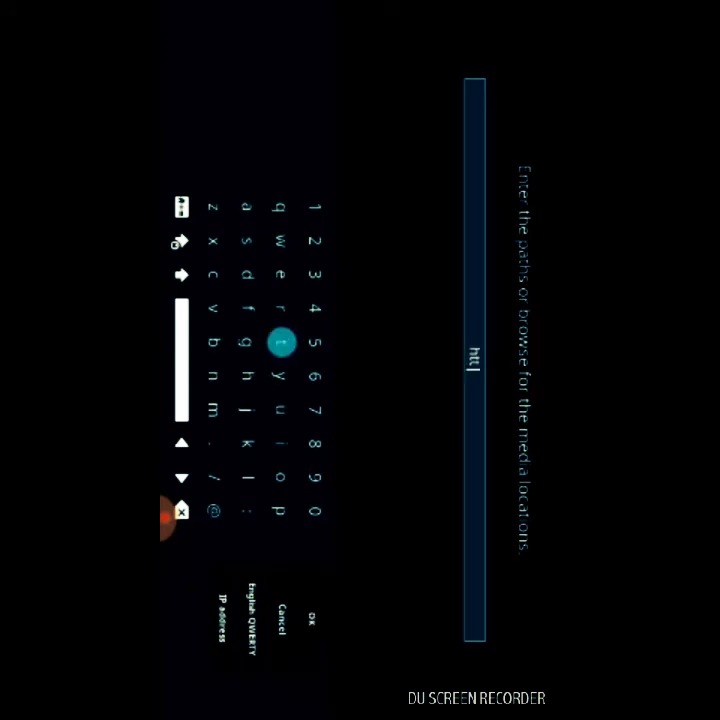
left_click(281, 477)
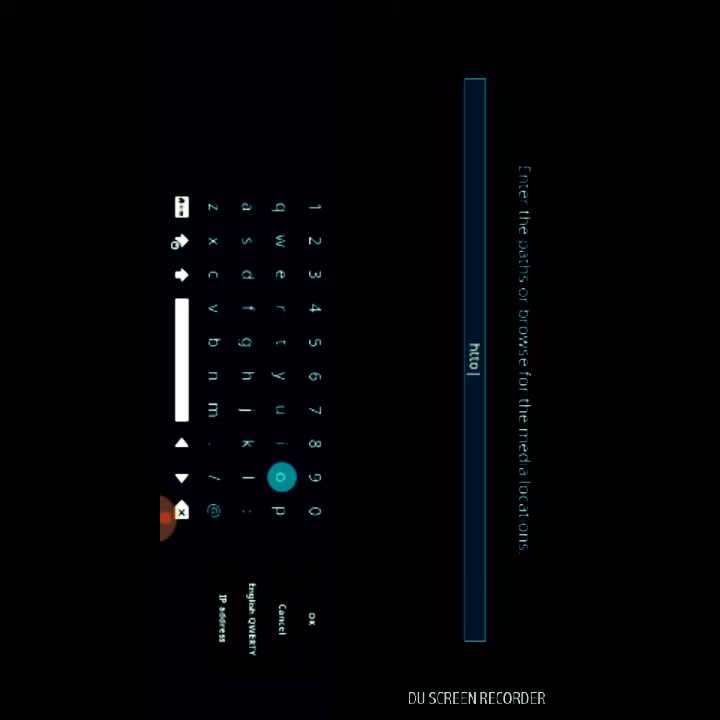
left_click_drag(168, 517, 186, 326)
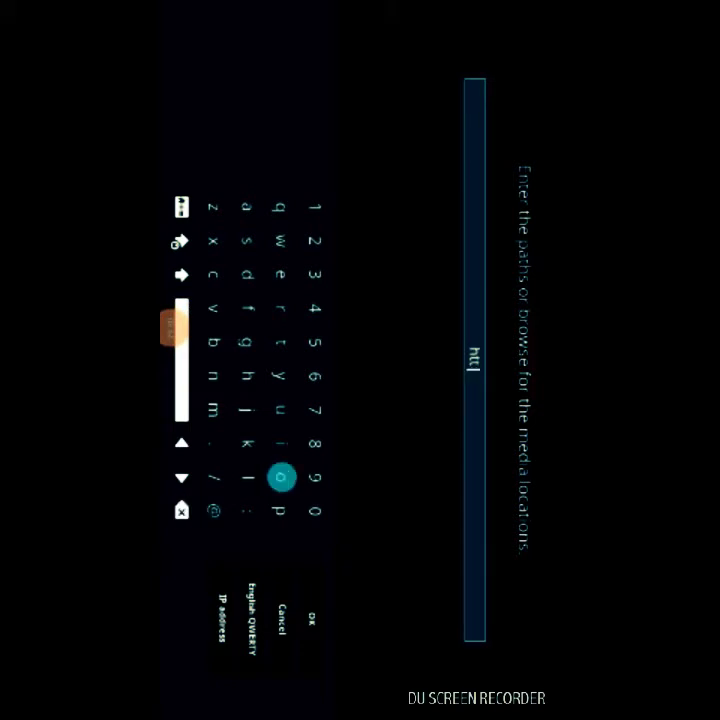
type("p")
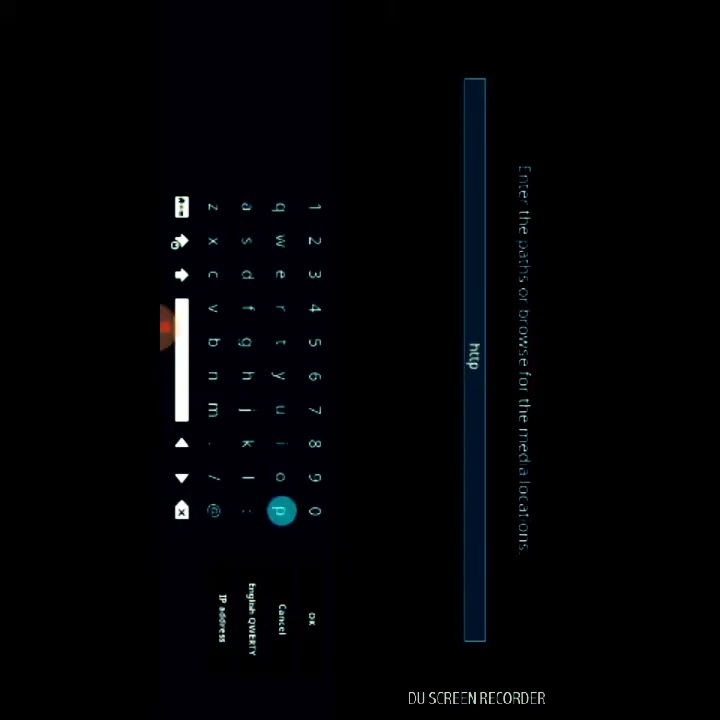
type(":")
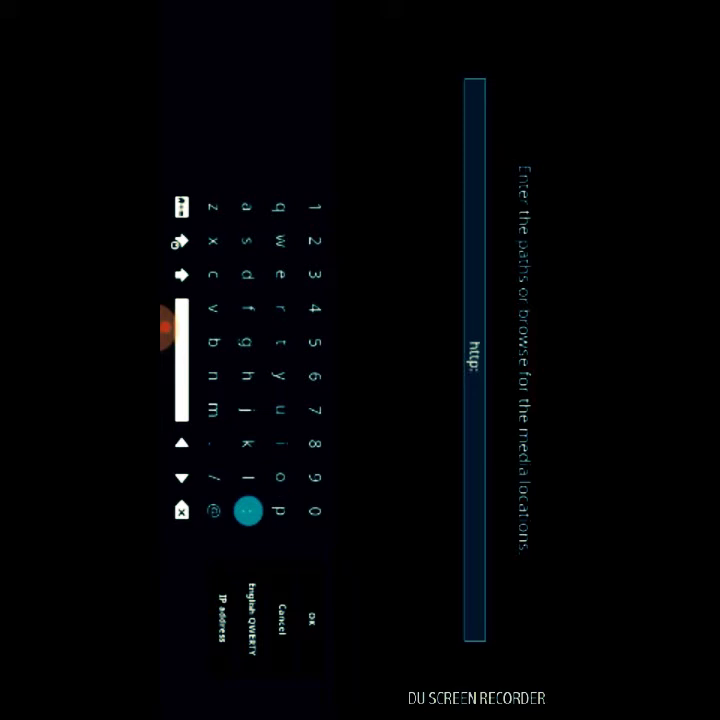
type("//")
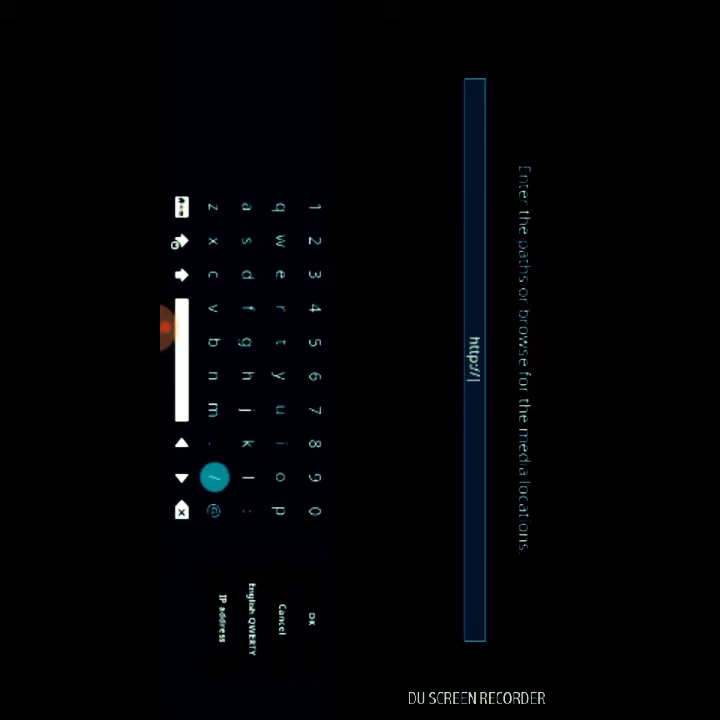
type("k")
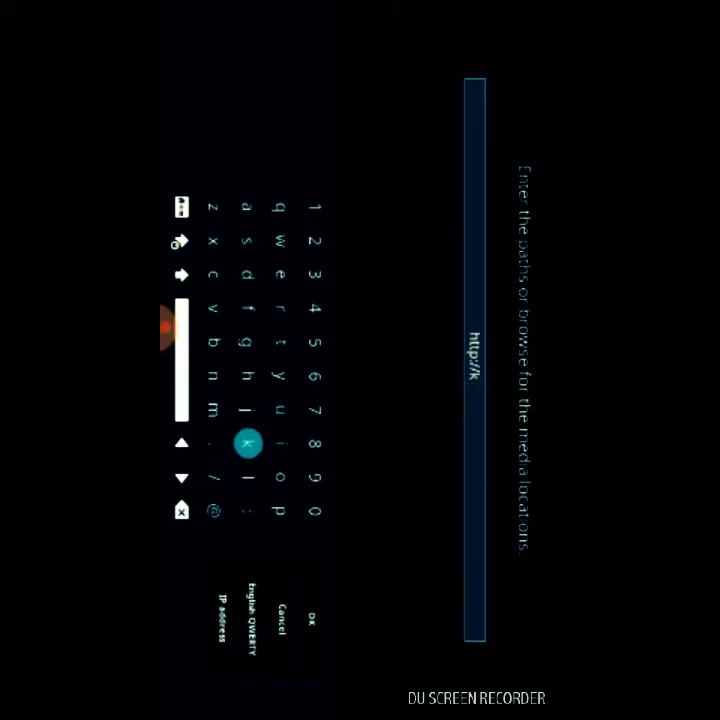
type("dil")
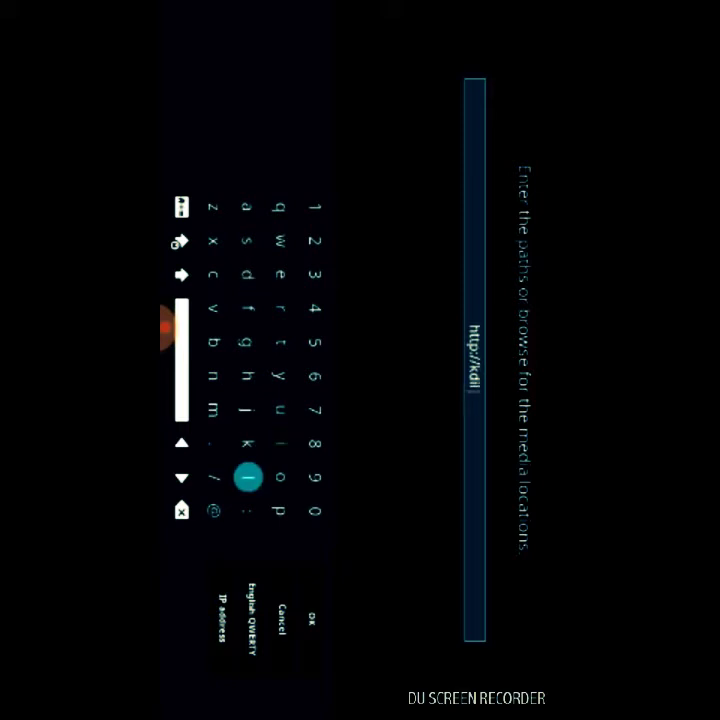
type(".")
left_click(181, 274)
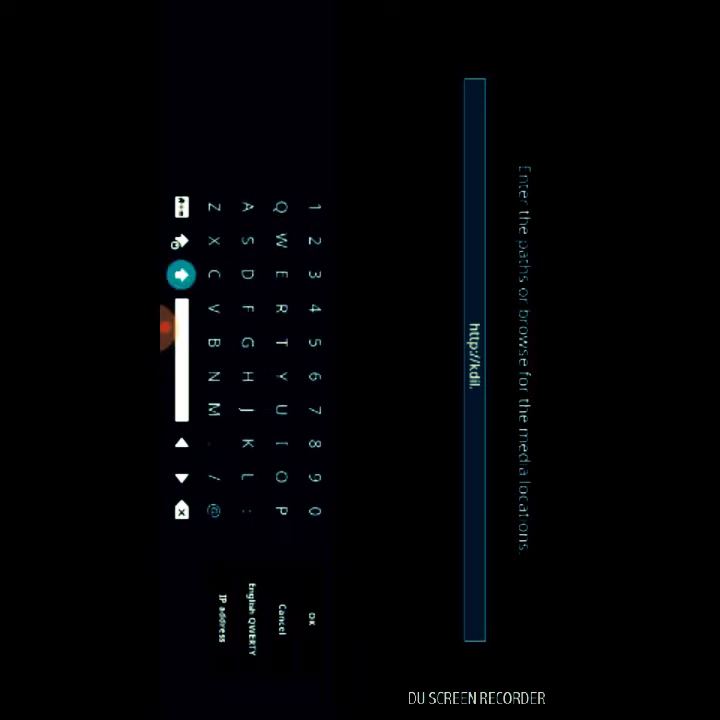
key("Return")
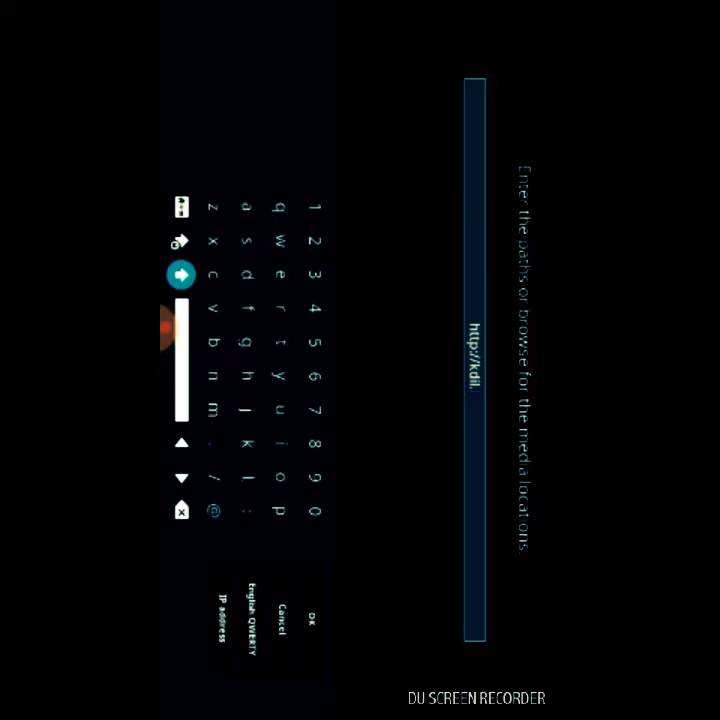
key("Right")
type("c")
key("Right")
key("Right")
key("Up")
key("Up")
key("Right")
key("Right")
key("Right")
type("o")
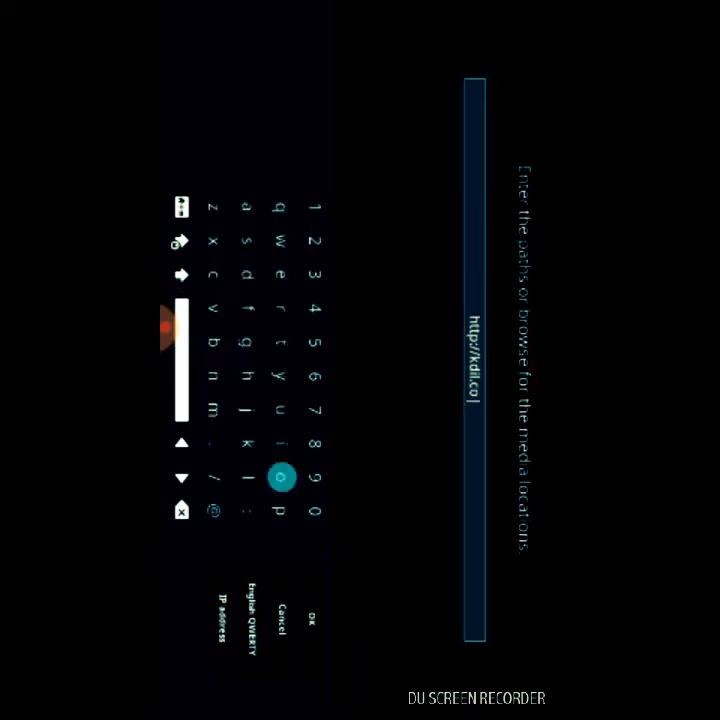
key("Down")
key("Down")
type("/")
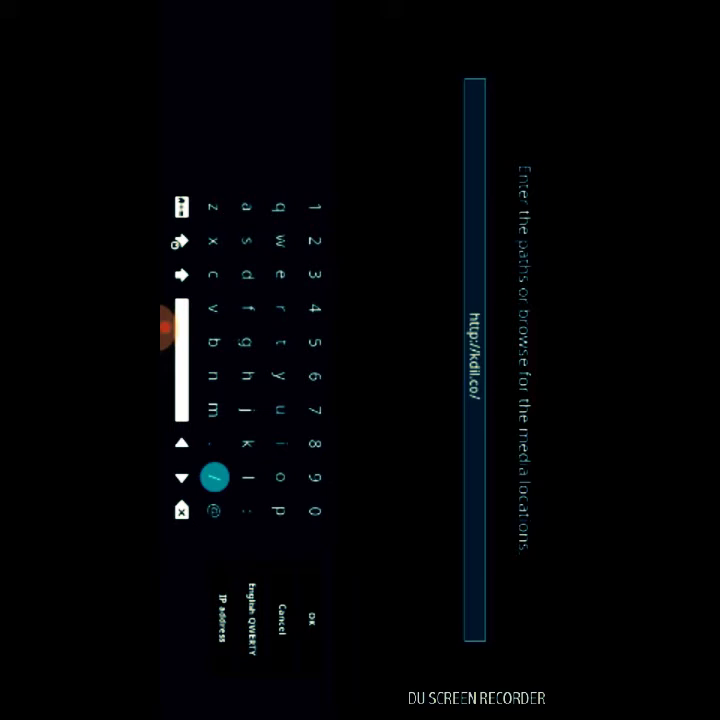
type("repi")
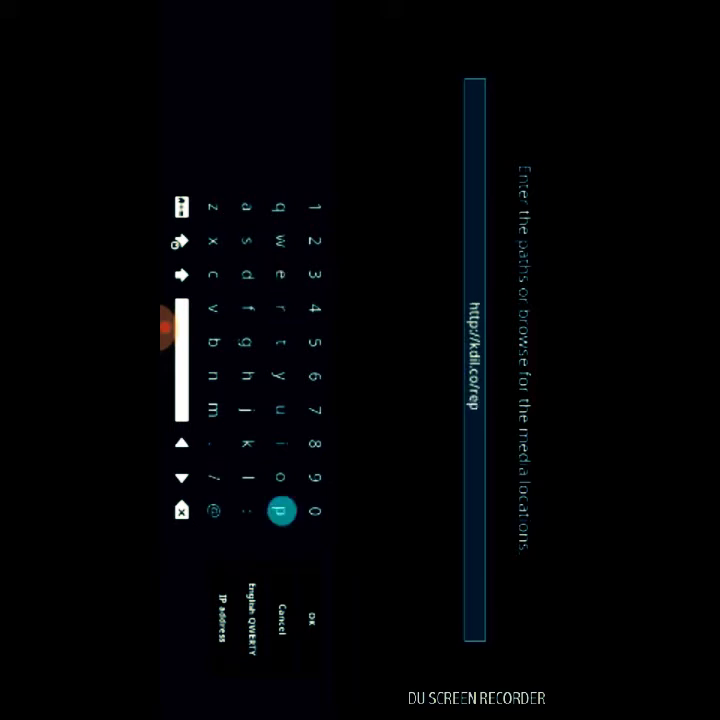
left_click(181, 511)
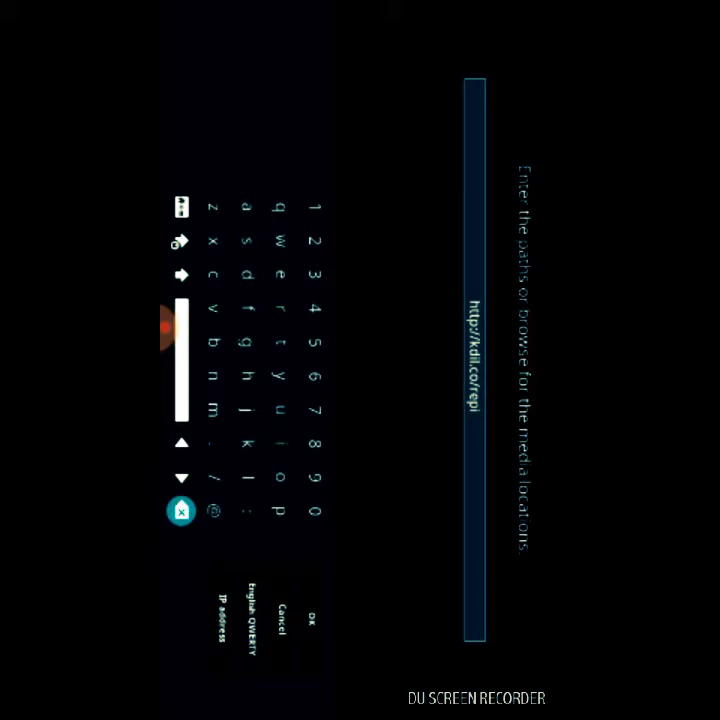
type("o")
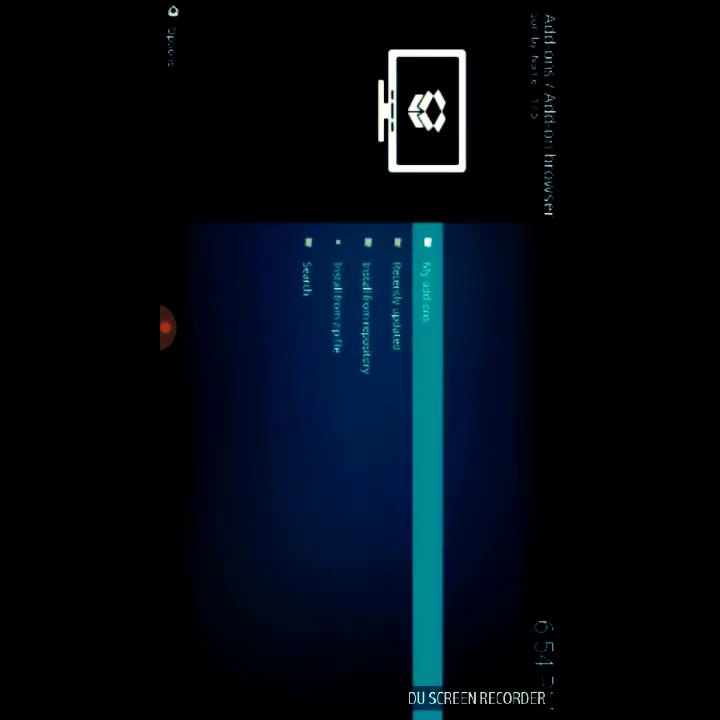
Install repository.zip from External storage using Install from zip file
left_click(337, 305)
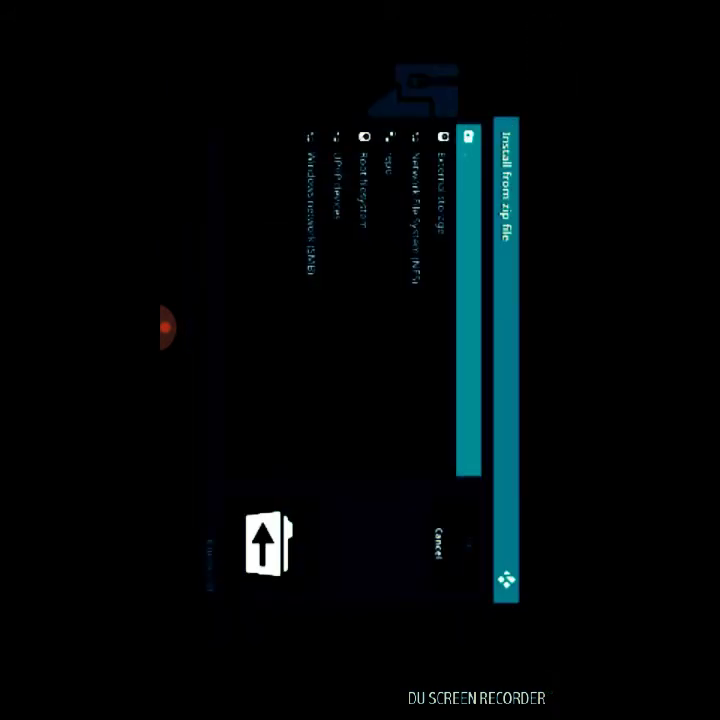
left_click(438, 190)
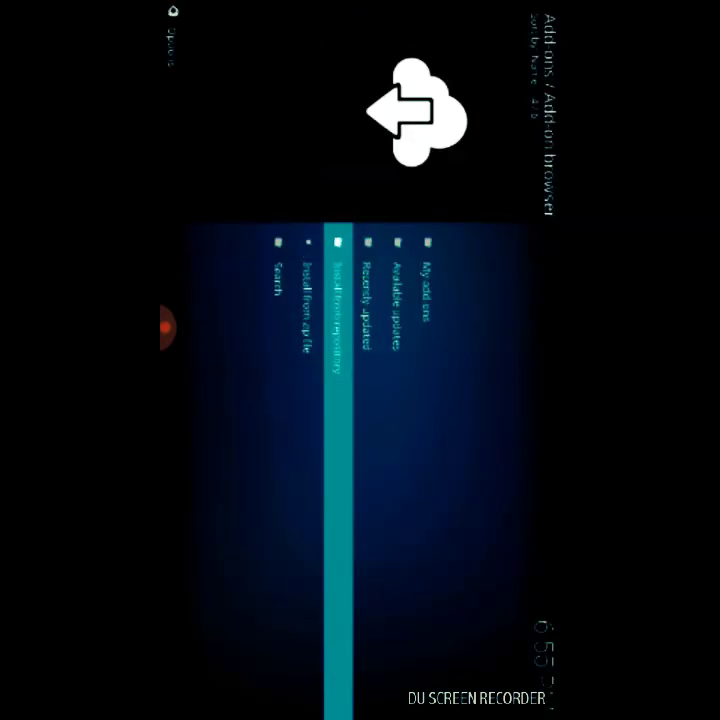
Reopen Install from zip file, look in the sdcard folder, then back out
left_click(307, 300)
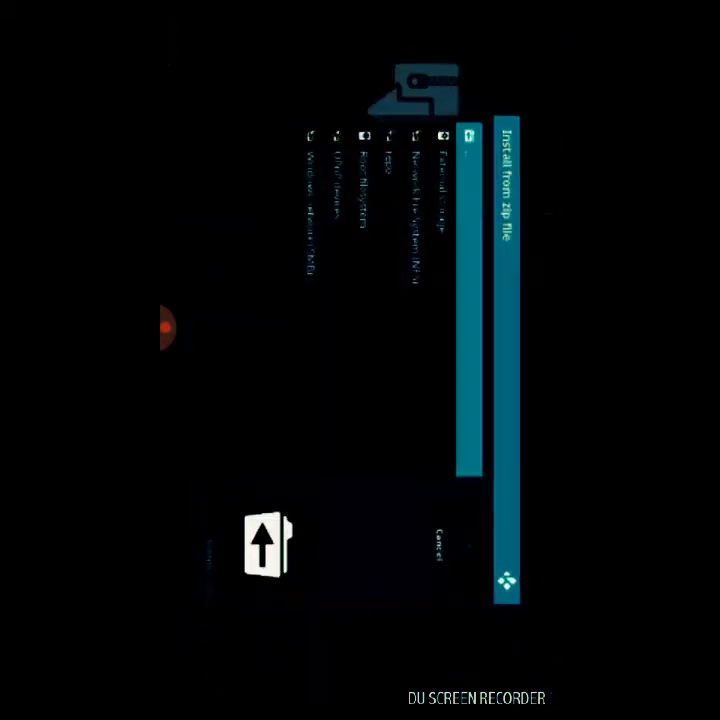
left_click(389, 200)
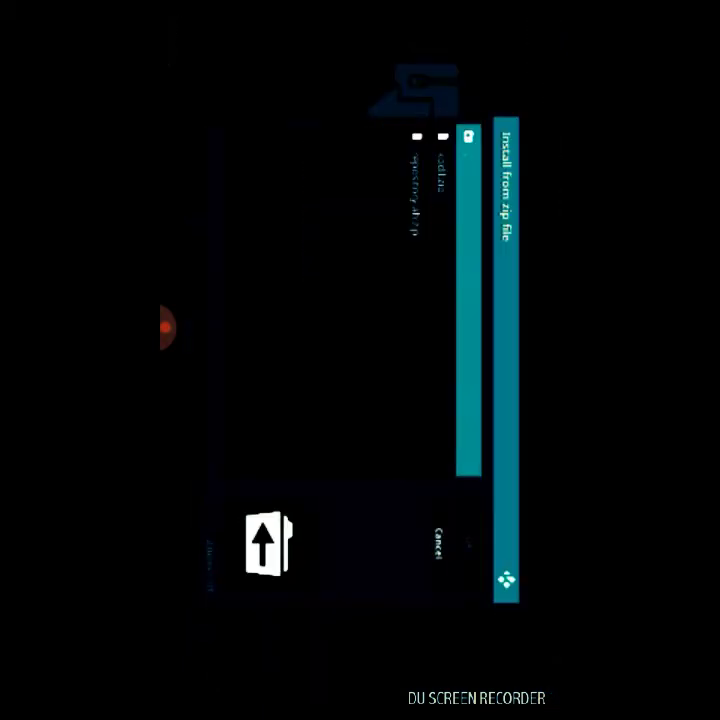
key("BackSpace")
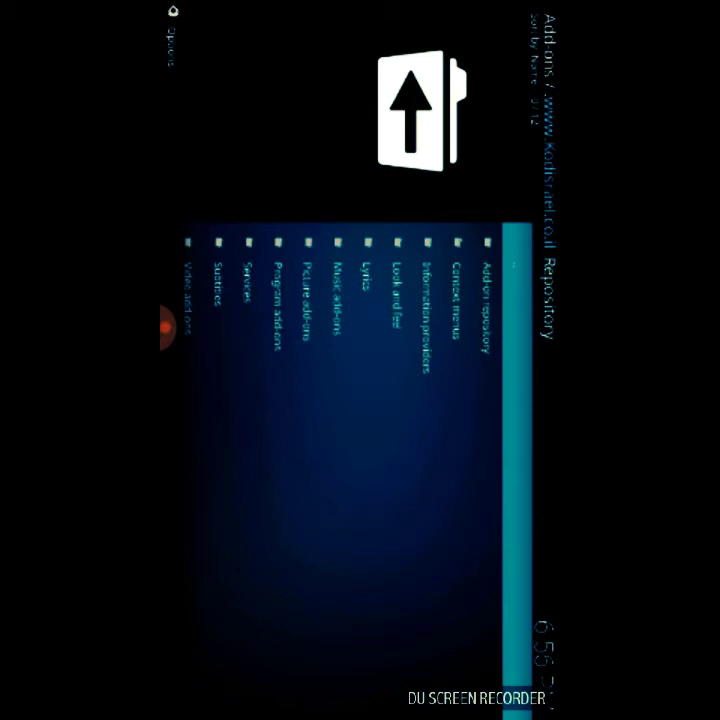
Move down the repository categories and open Video add-ons
left_click(278, 300)
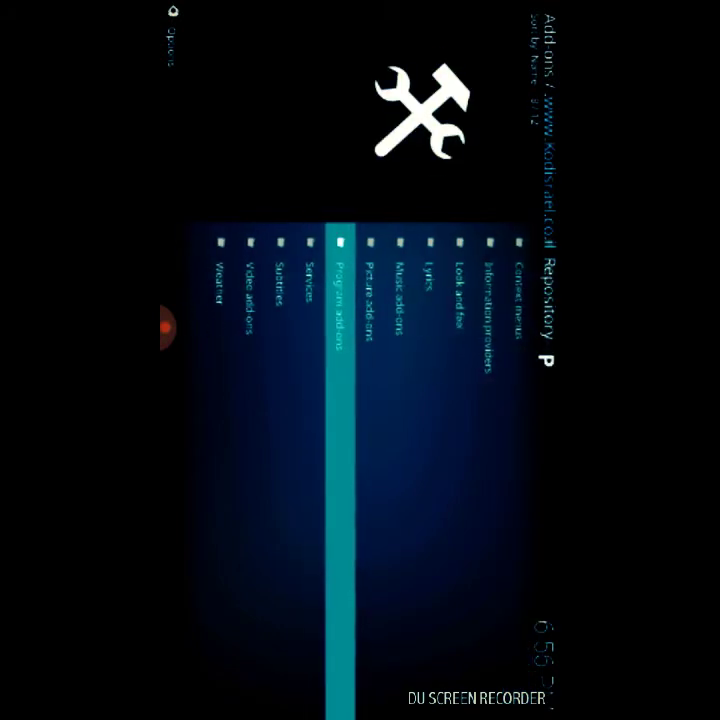
left_click(248, 290)
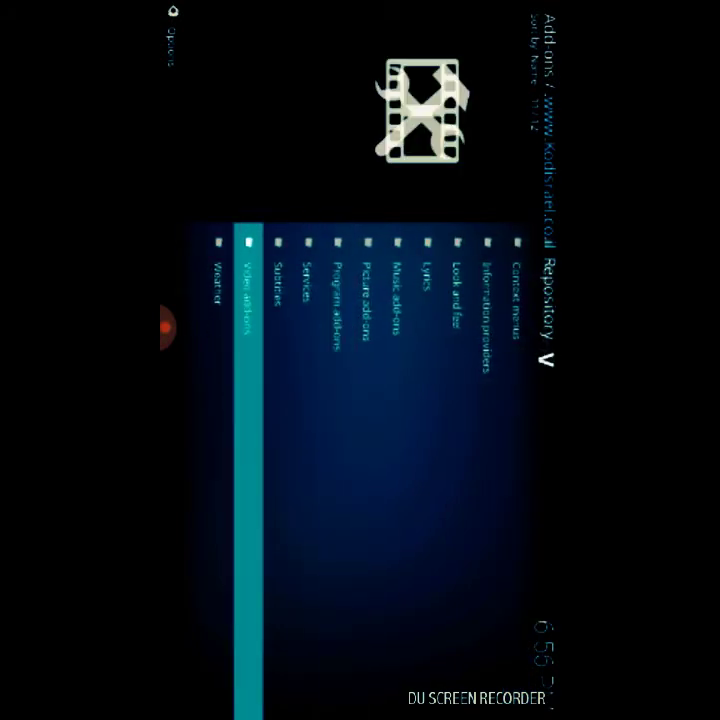
left_click(248, 290)
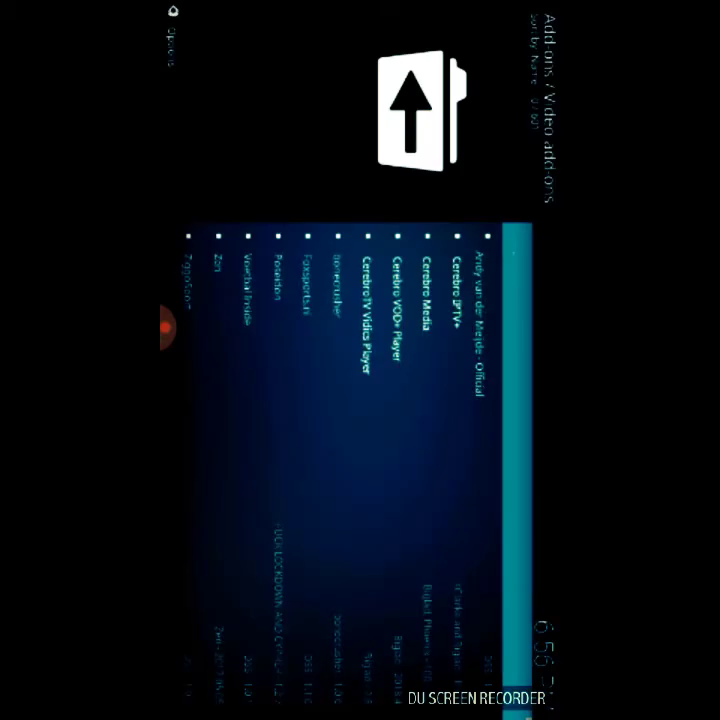
Scroll the Video add-ons list past Echo Player and Elysium down to Exodus
scroll(360, 470, "down", 10)
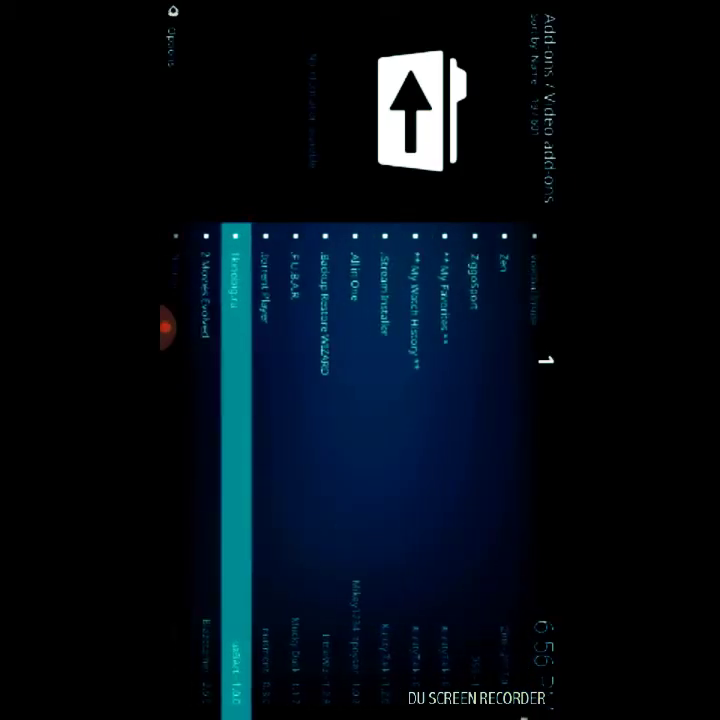
scroll(360, 470, "down", 3)
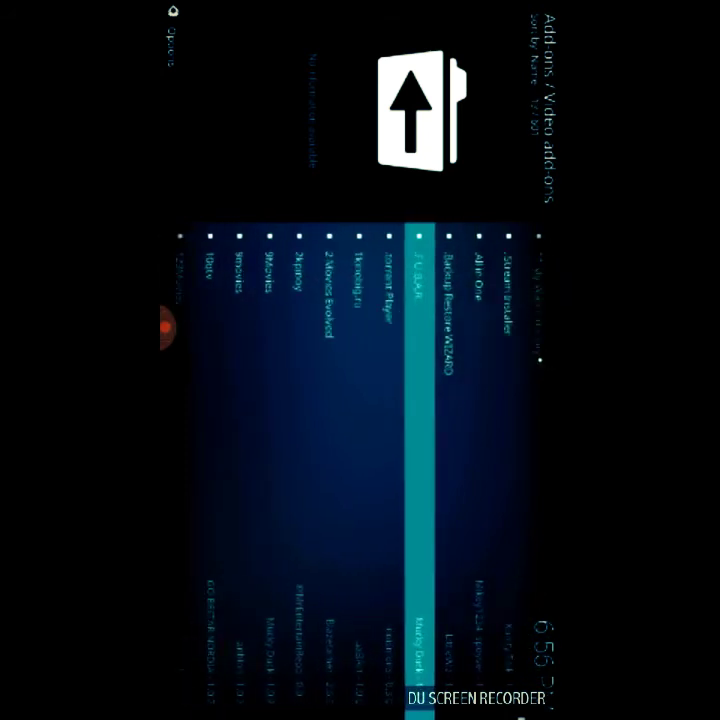
scroll(360, 470, "down", 10)
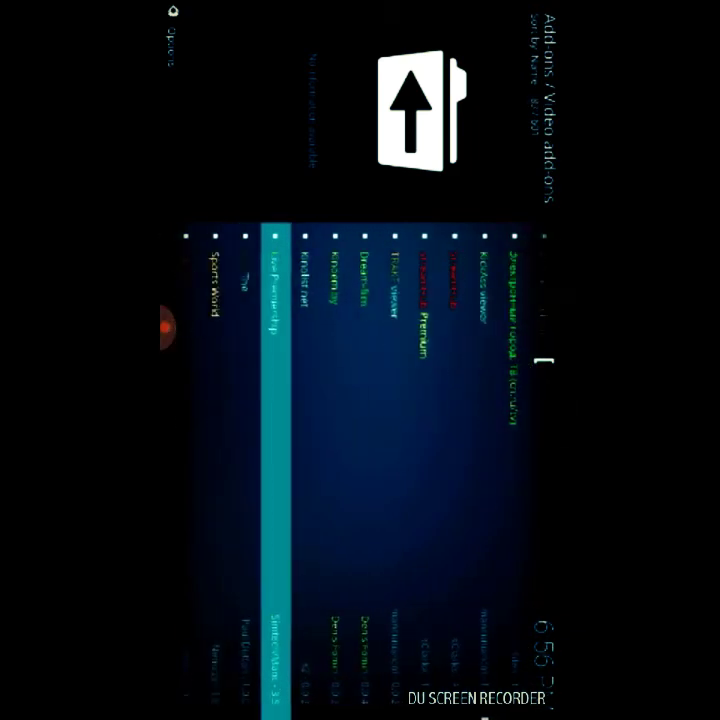
scroll(360, 460, "down", 10)
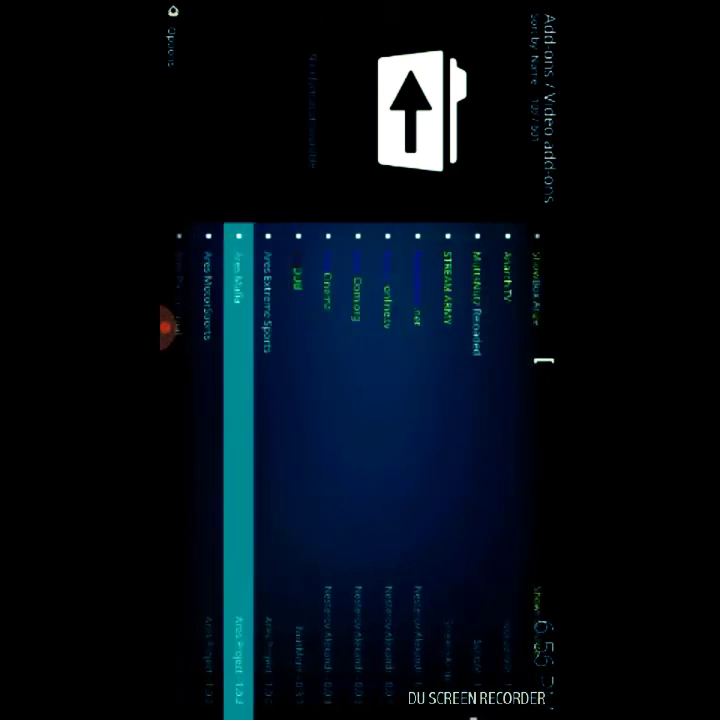
scroll(360, 460, "down", 6)
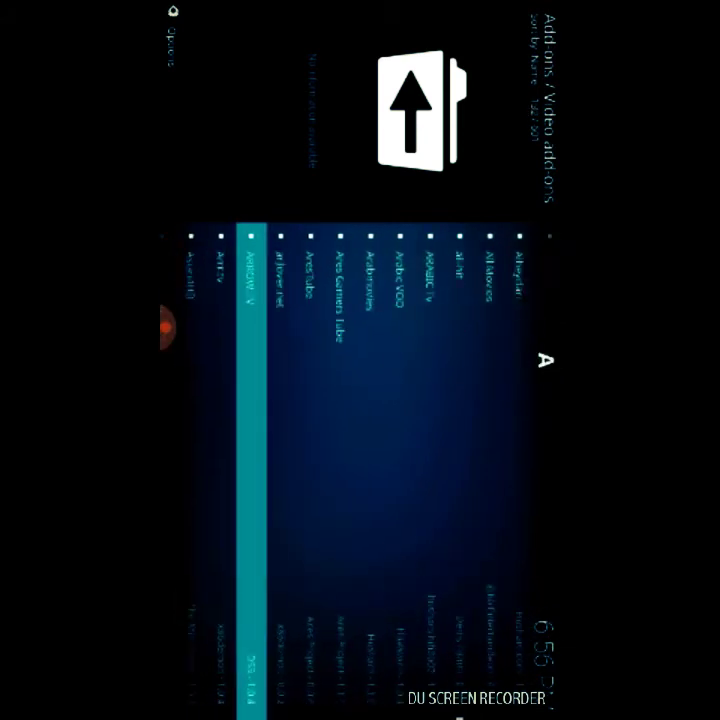
scroll(360, 460, "down", 15)
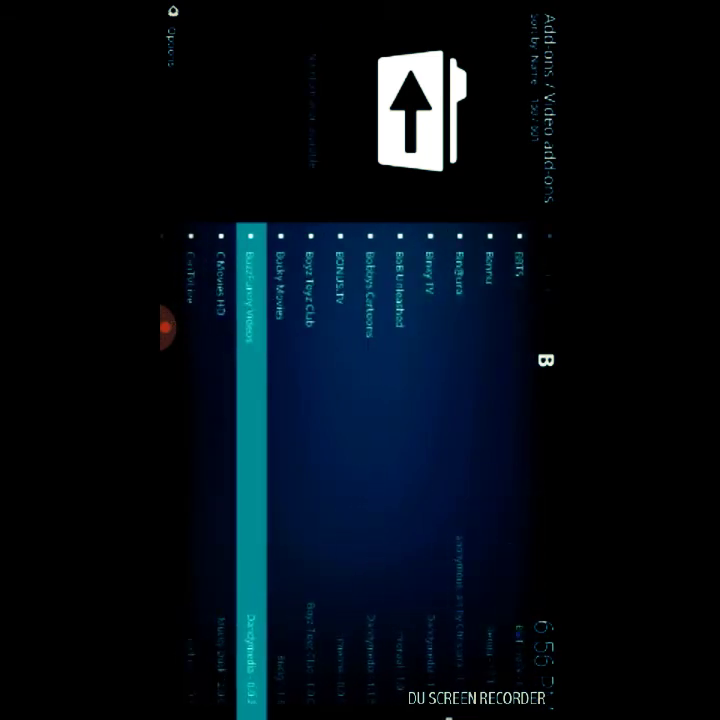
scroll(360, 460, "down", 15)
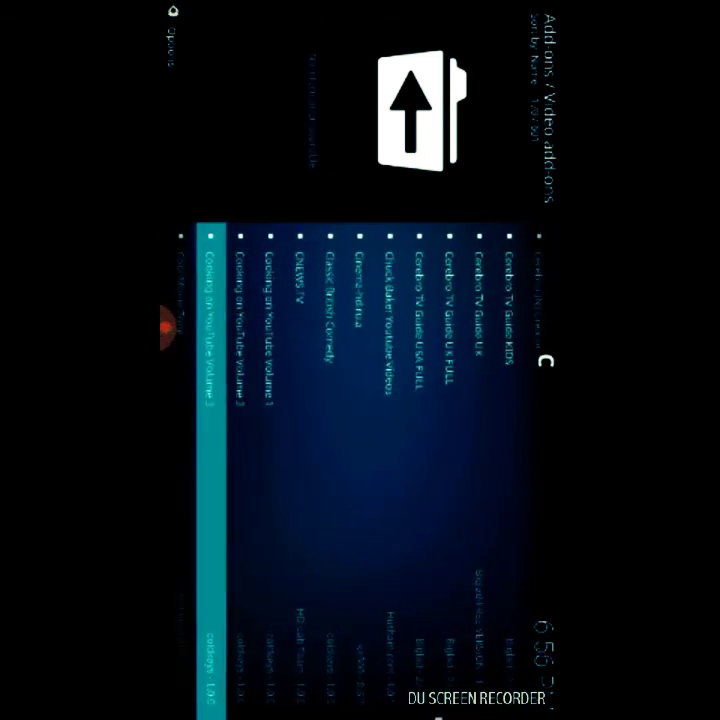
scroll(360, 460, "down", 15)
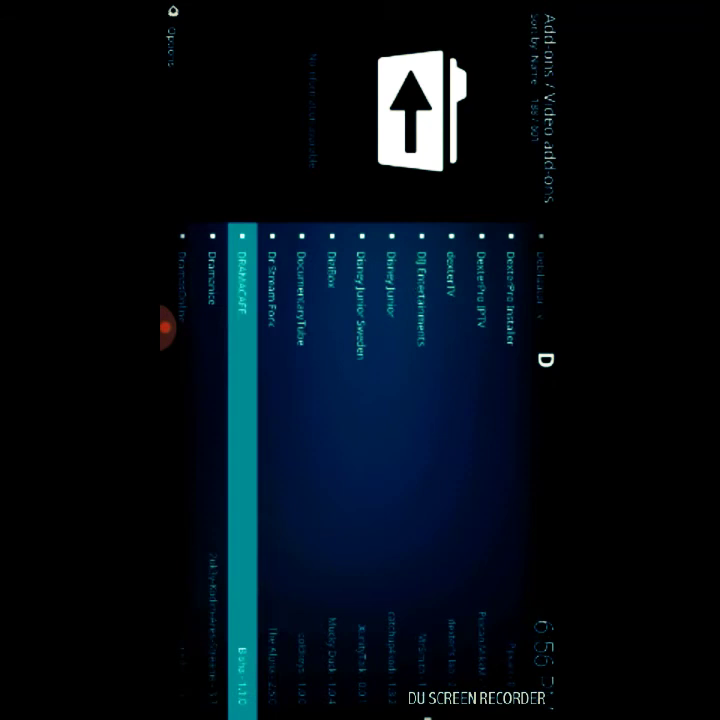
scroll(360, 460, "down", 15)
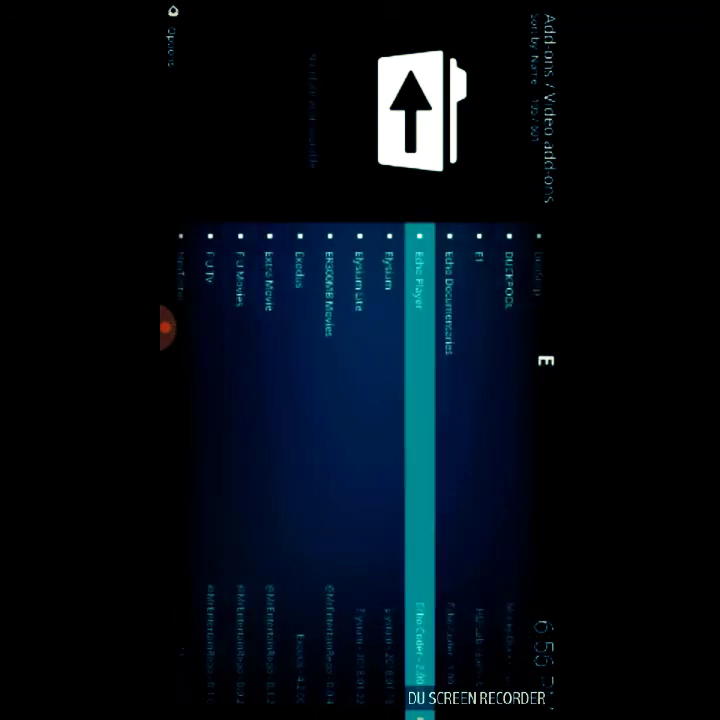
scroll(360, 460, "down", 3)
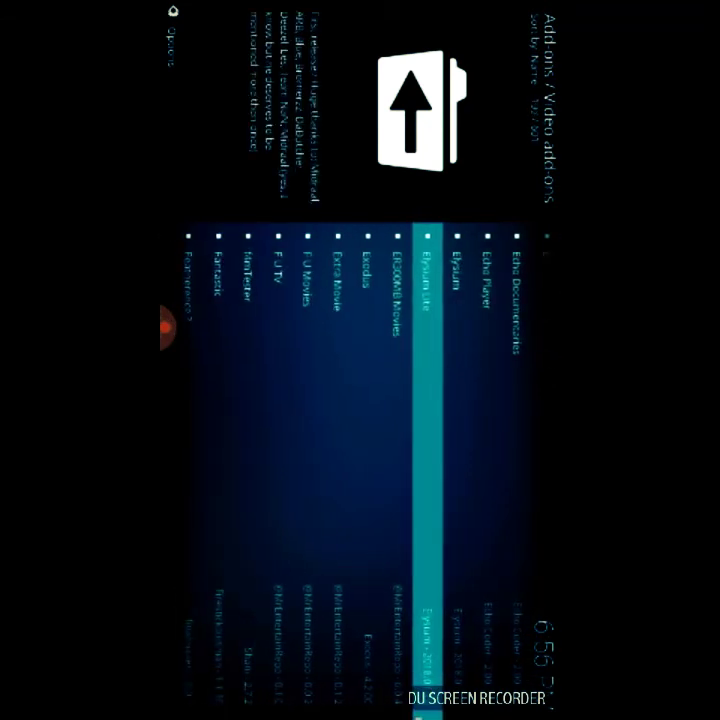
scroll(360, 460, "down", 2)
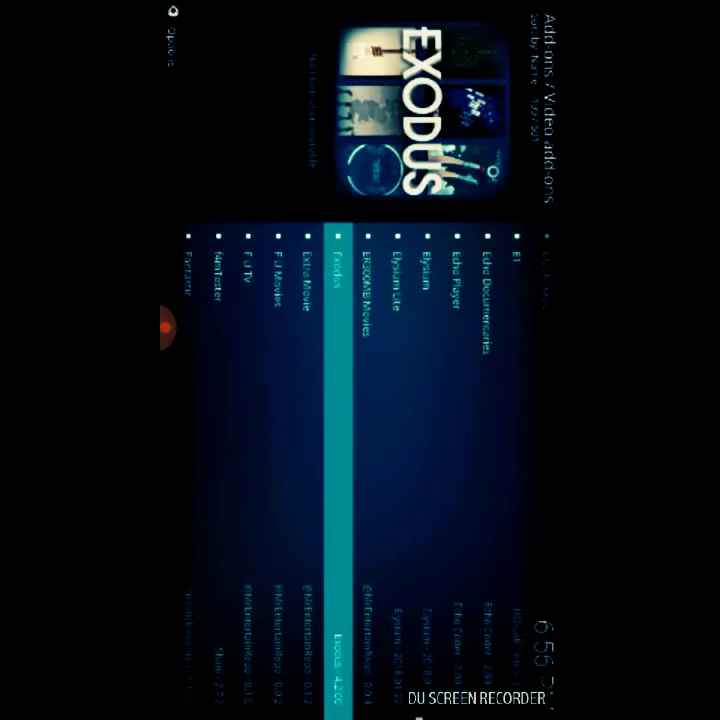
Open the Exodus add-on's info page and install it
left_click(340, 450)
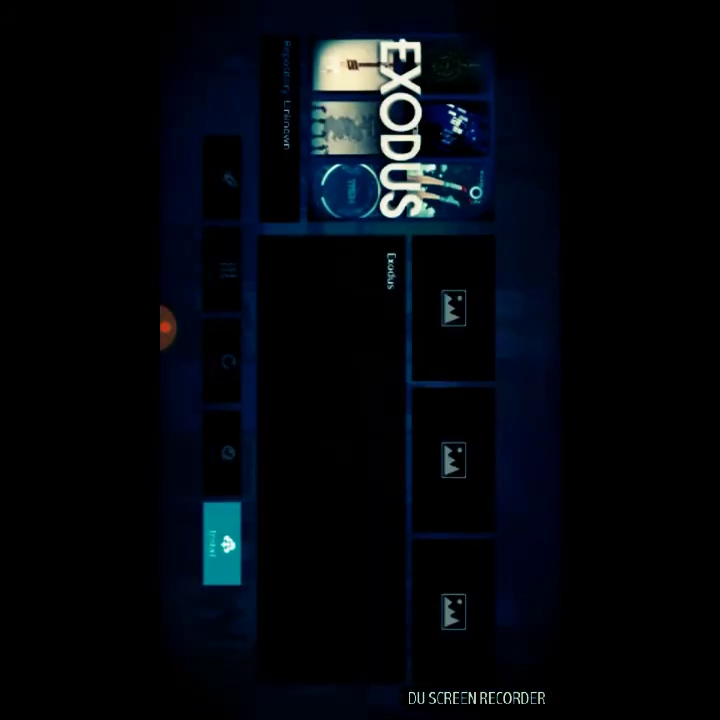
left_click(221, 540)
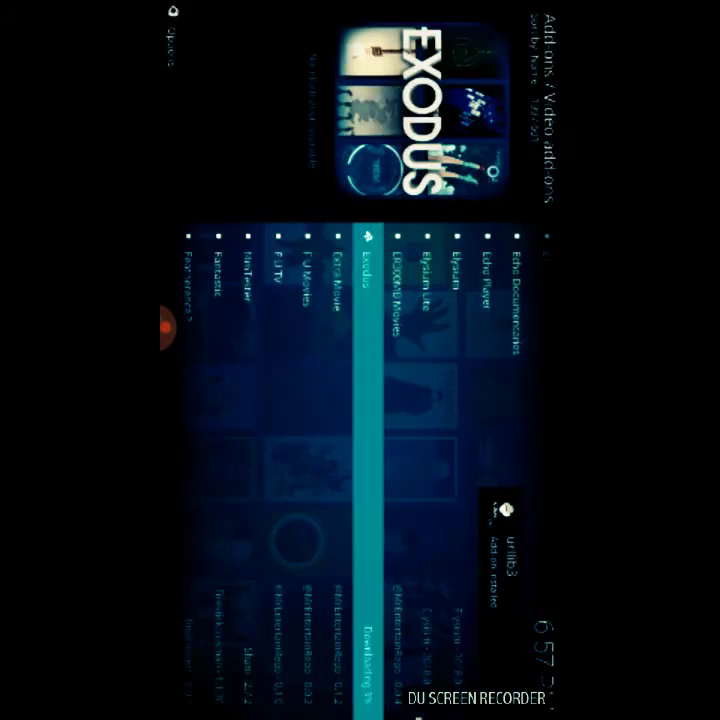
Check Elysium, then return to Exodus once it shows installed as version 4.2.00
left_click(457, 300)
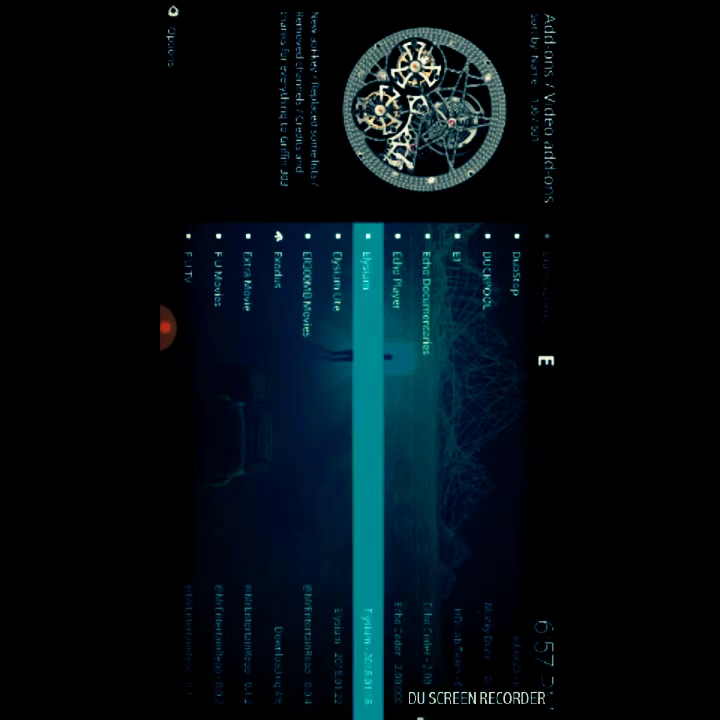
left_click(278, 300)
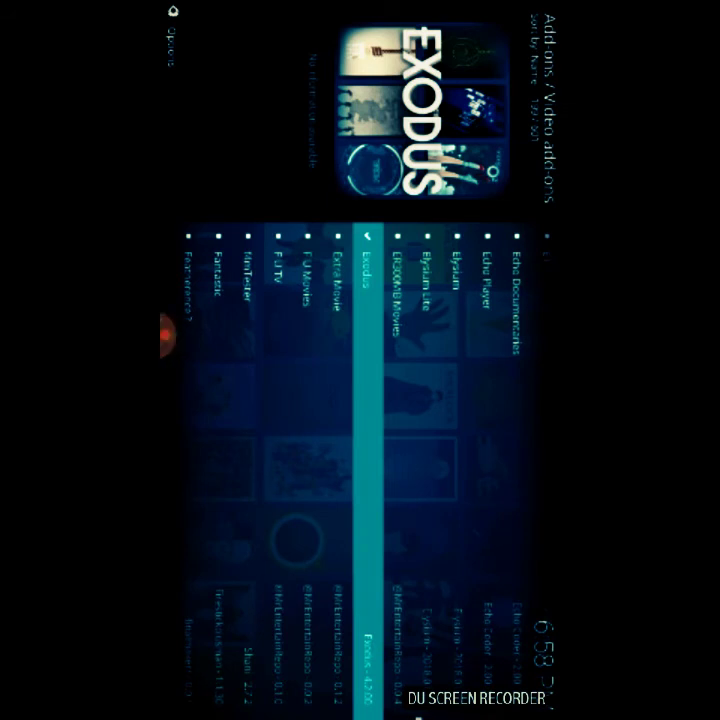
Return to the Add-ons home screen to reach Video add-ons and Exodus
key("Escape")
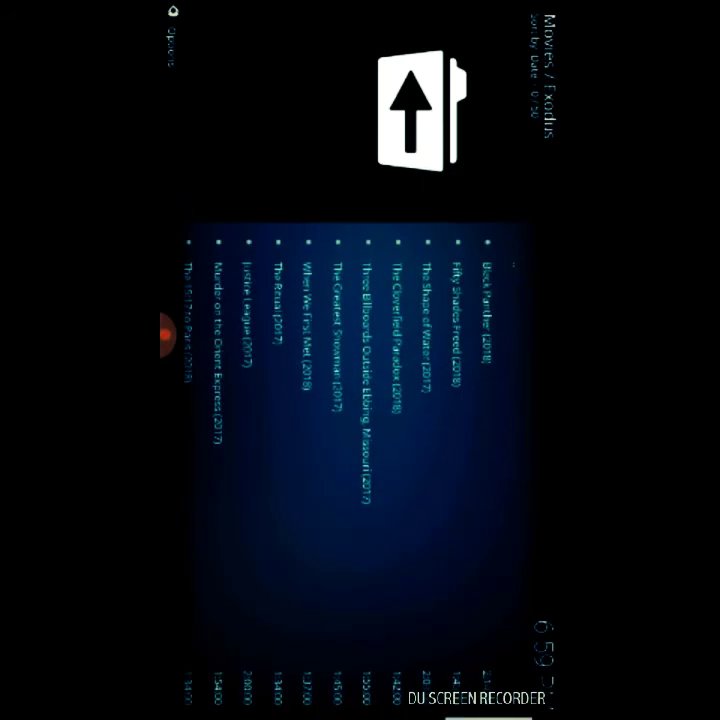
Select a movie from the Exodus Movies list and let its 139 streaming sources load
left_click(278, 320)
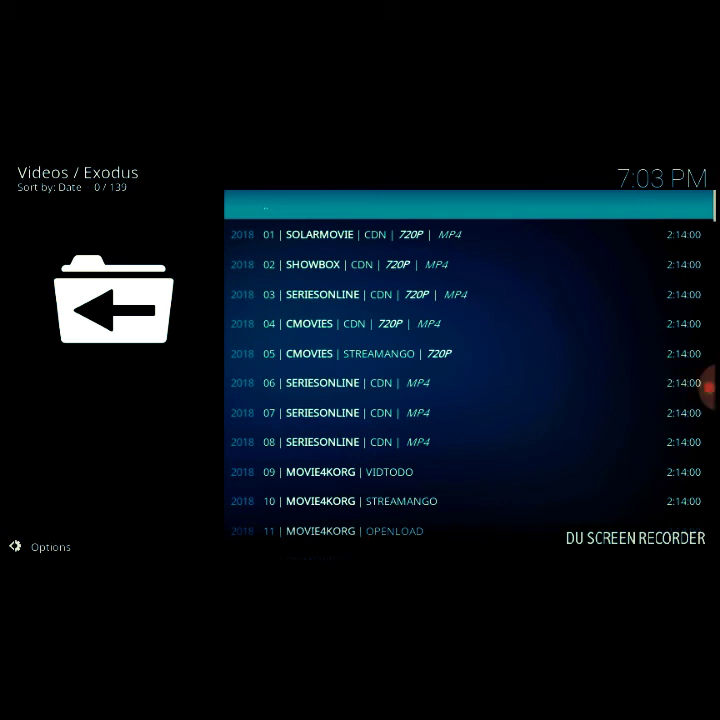
Play Black Panther from the top source, 01 | SOLARMOVIE | CDN | 720P | MP4
left_click(465, 234)
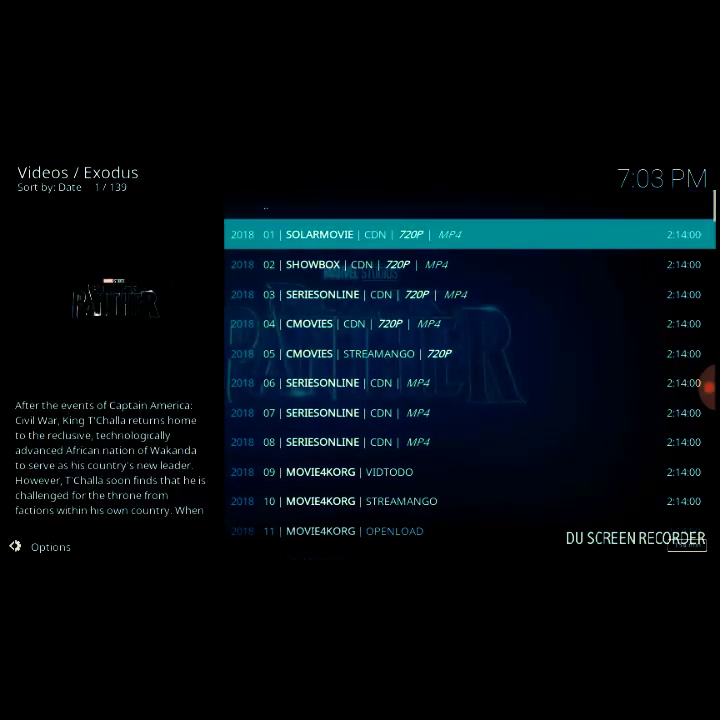